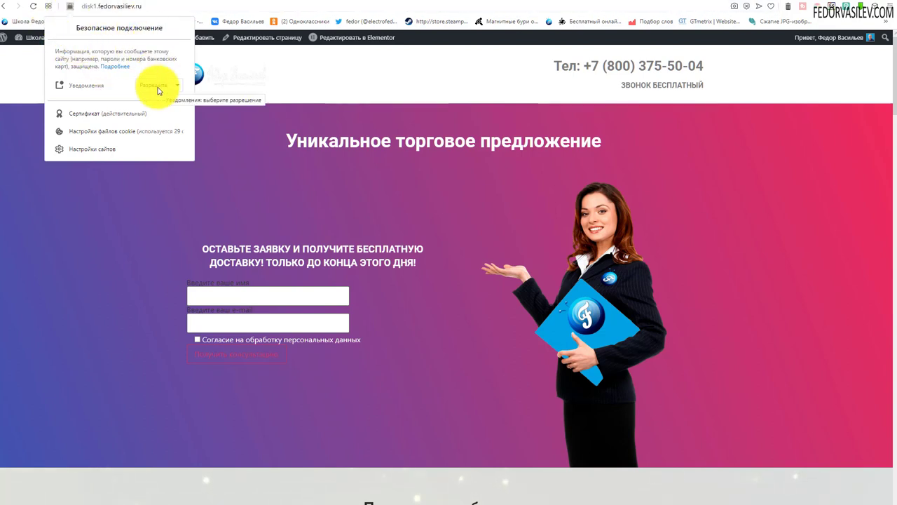
{"action": "left_click", "coordinate": [742, 431]}
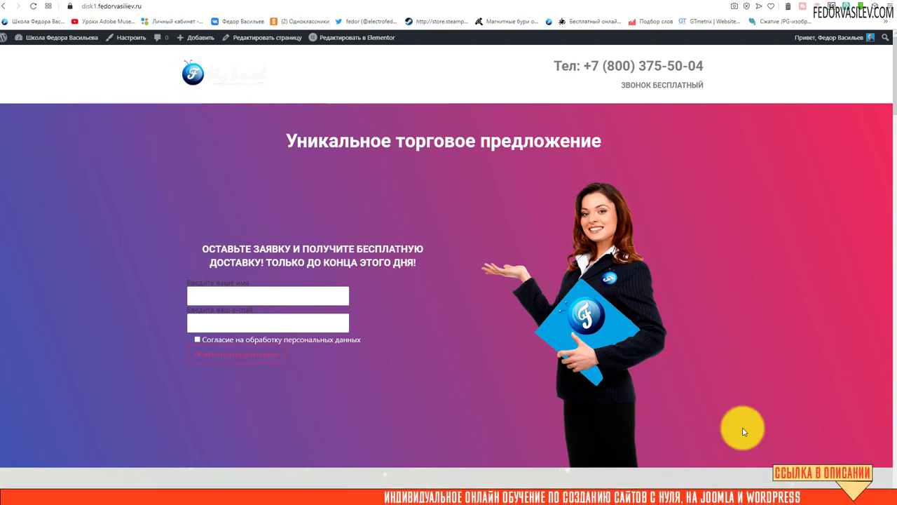
{"action": "left_click", "coordinate": [270, 325]}
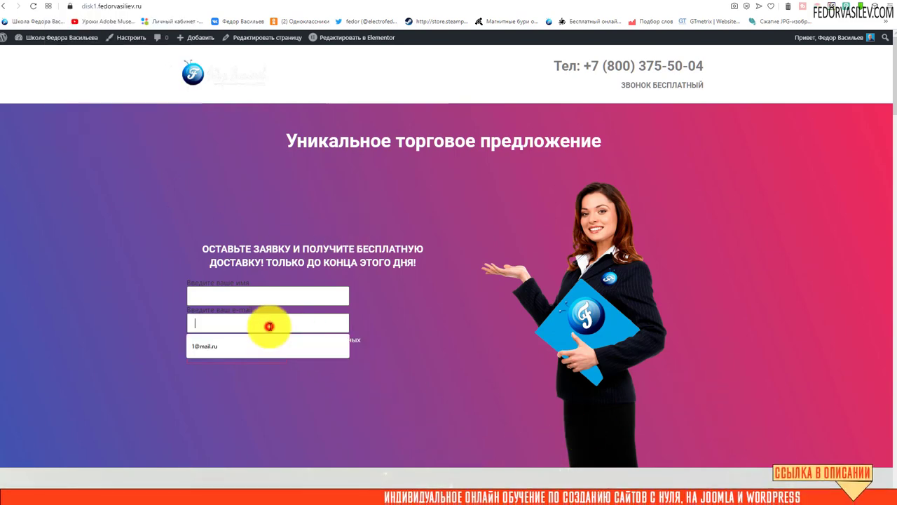
{"action": "left_click", "coordinate": [178, 223]}
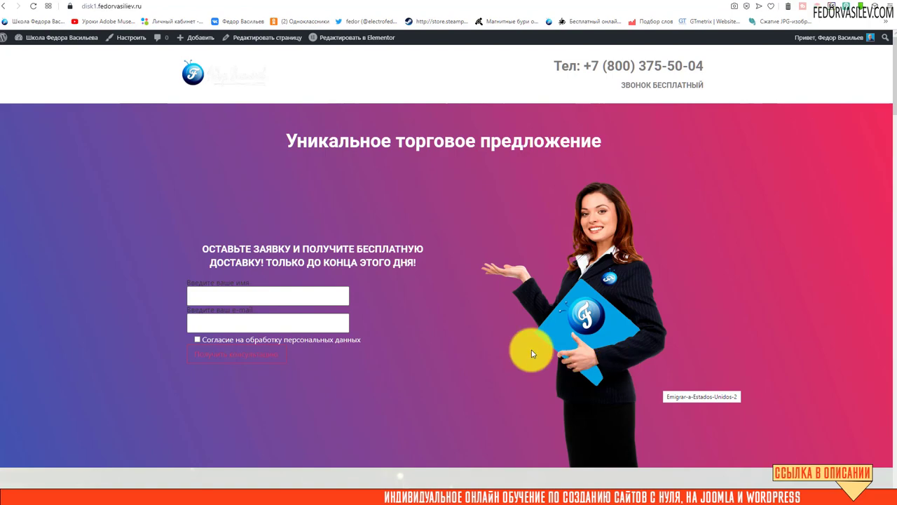
Examine the outgoing server, port and authentication details on Mail.ru's IMAP, SMTP and POP3 help page
{"action": "left_click", "coordinate": [80, 4]}
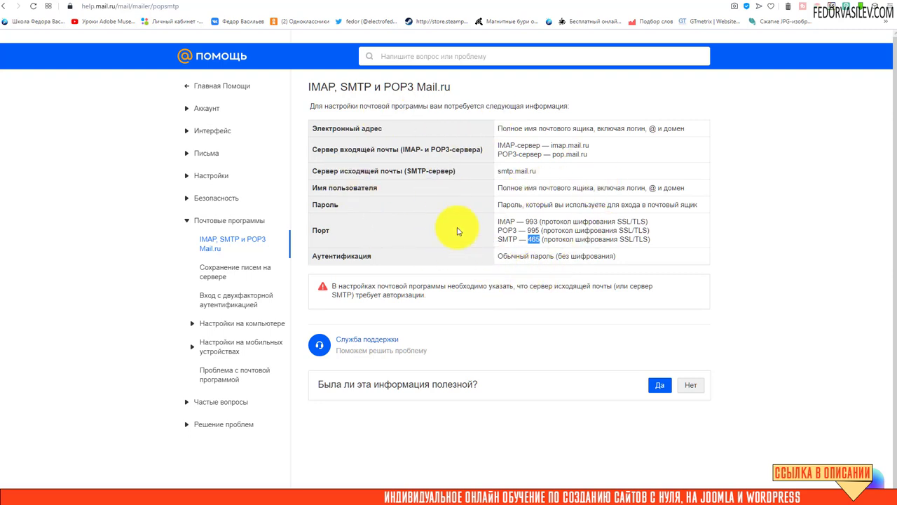
{"action": "left_click_drag", "start_coordinate": [541, 171], "coordinate": [500, 171]}
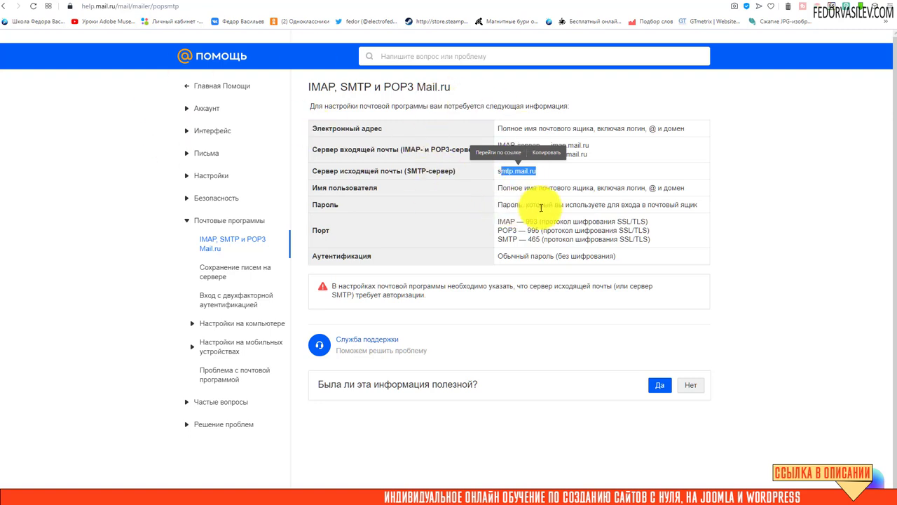
{"action": "left_click", "coordinate": [541, 207]}
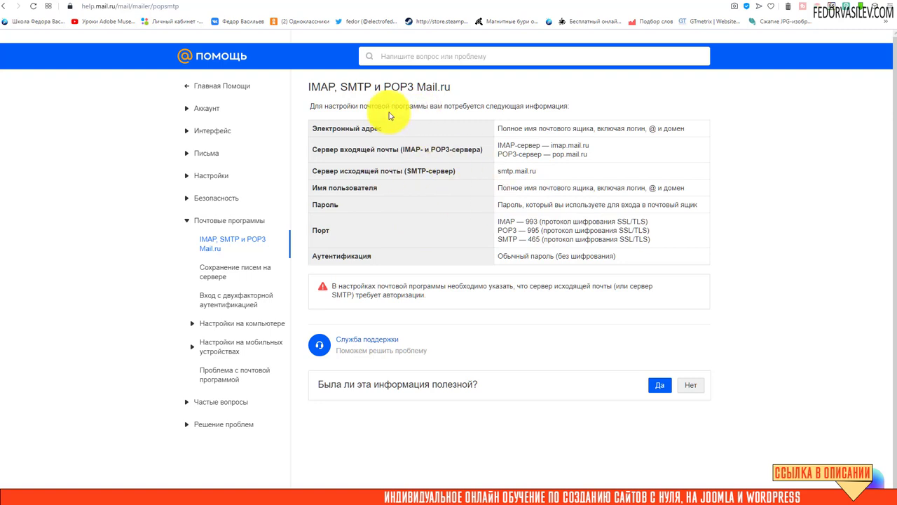
{"action": "left_click_drag", "start_coordinate": [626, 255], "coordinate": [505, 146]}
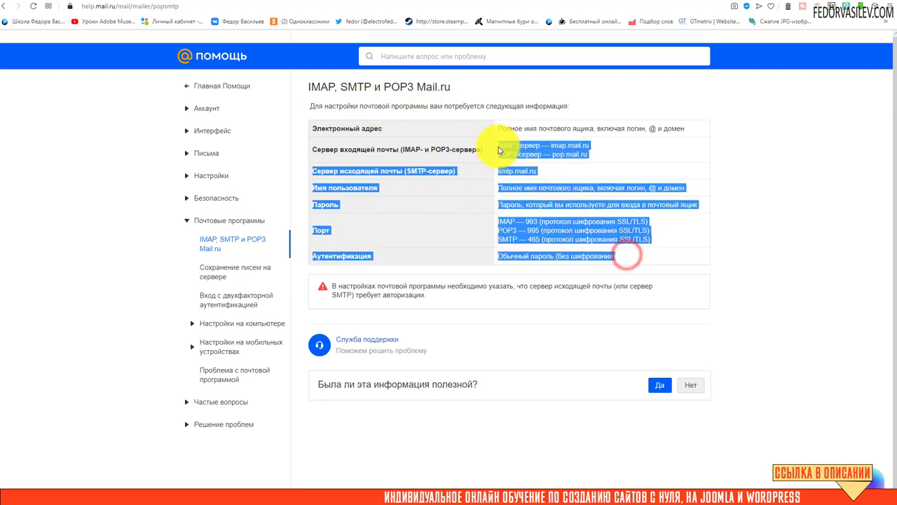
{"action": "left_click", "coordinate": [547, 221]}
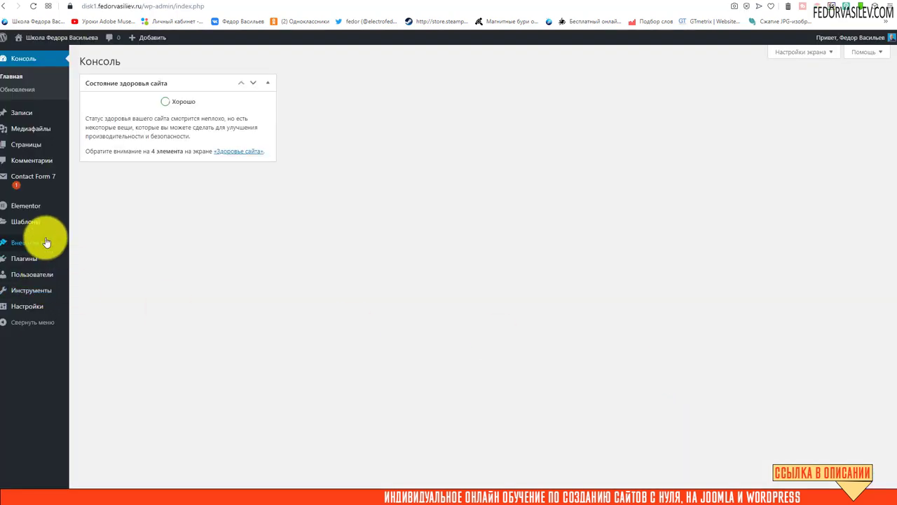
Look up the Easy WP SMTP plugin among the plugins available to add, and open its settings page
{"action": "mouse_move", "coordinate": [36, 249]}
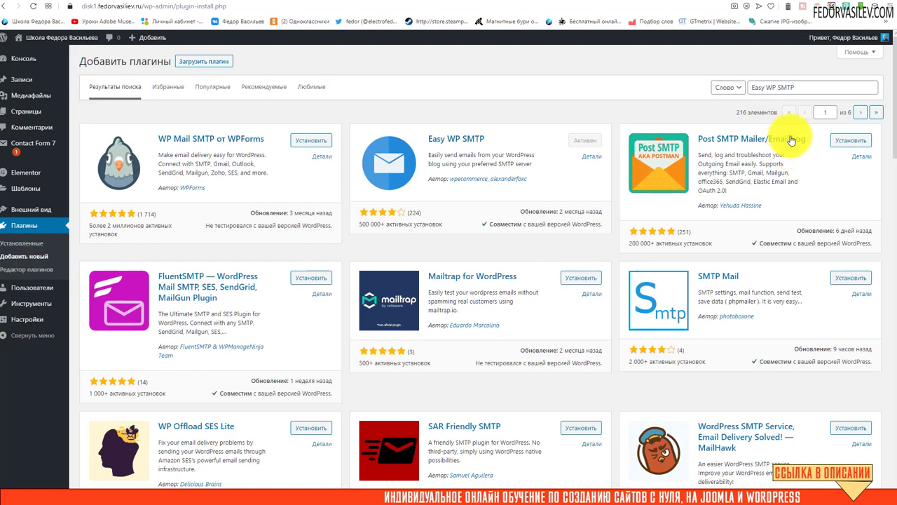
{"action": "left_click_drag", "start_coordinate": [803, 86], "coordinate": [680, 88]}
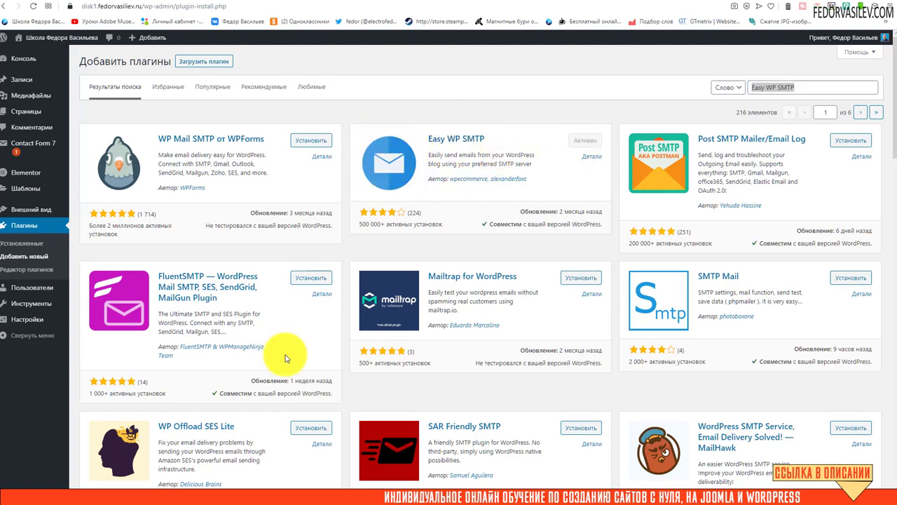
{"action": "mouse_move", "coordinate": [43, 312]}
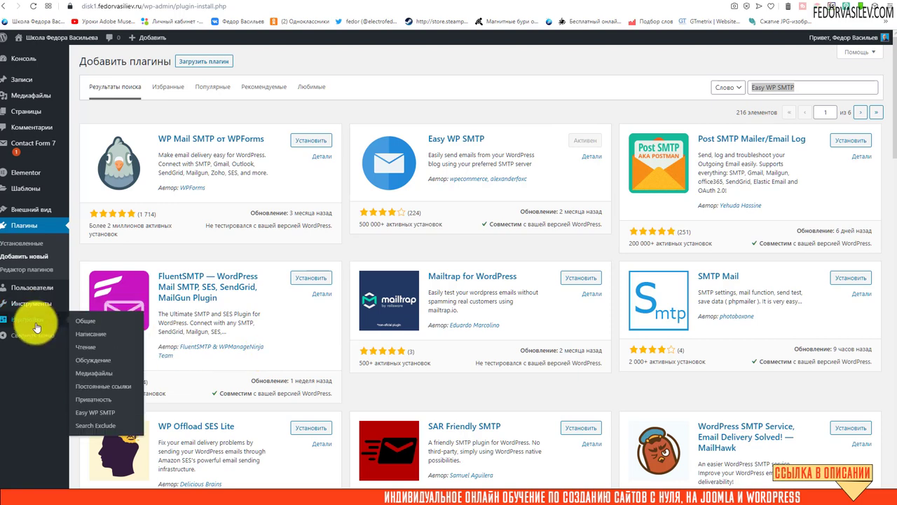
{"action": "left_click", "coordinate": [104, 413]}
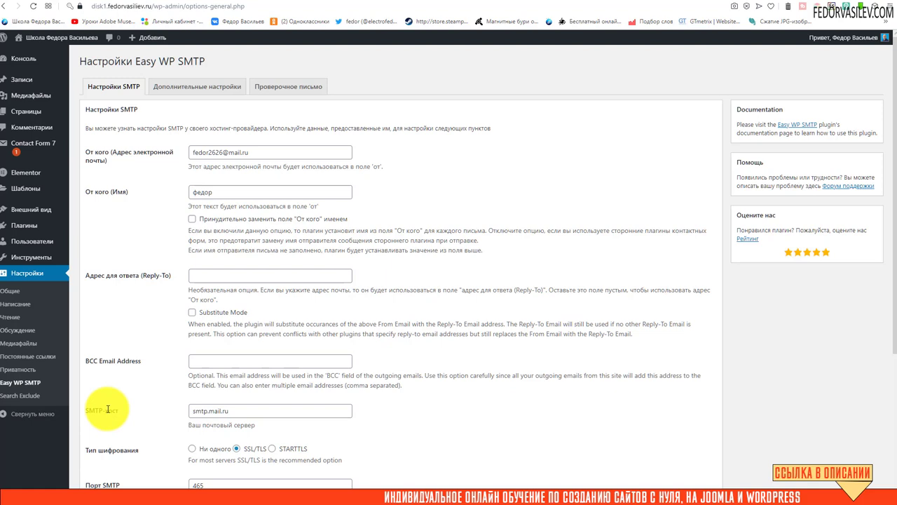
Review the sender e-mail address and sender name in the Easy WP SMTP settings
{"action": "left_click_drag", "start_coordinate": [269, 152], "coordinate": [188, 152]}
{"action": "left_click", "coordinate": [263, 152]}
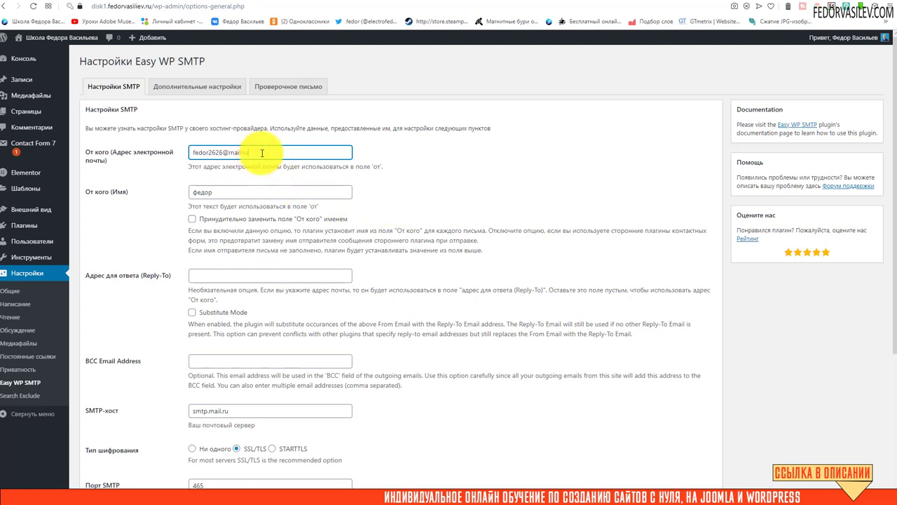
{"action": "left_click_drag", "start_coordinate": [262, 153], "coordinate": [188, 149]}
{"action": "left_click", "coordinate": [520, 155]}
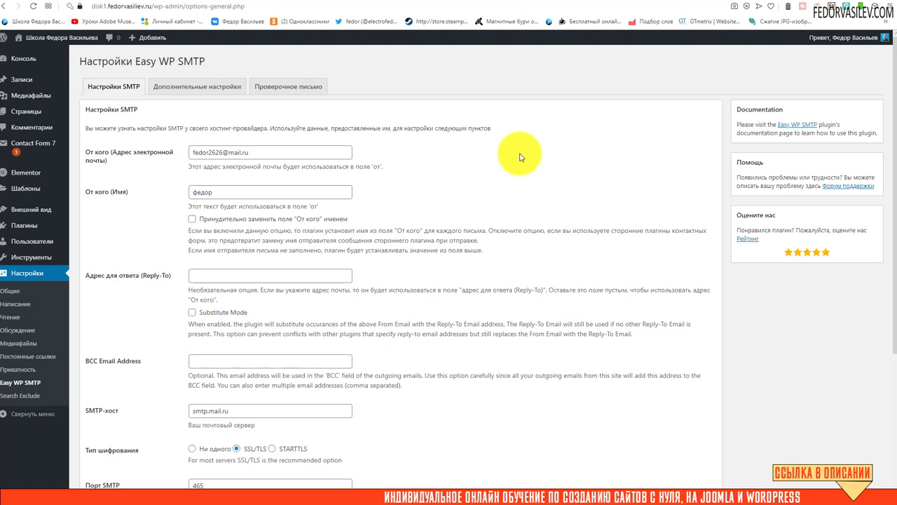
{"action": "triple_click", "coordinate": [256, 152]}
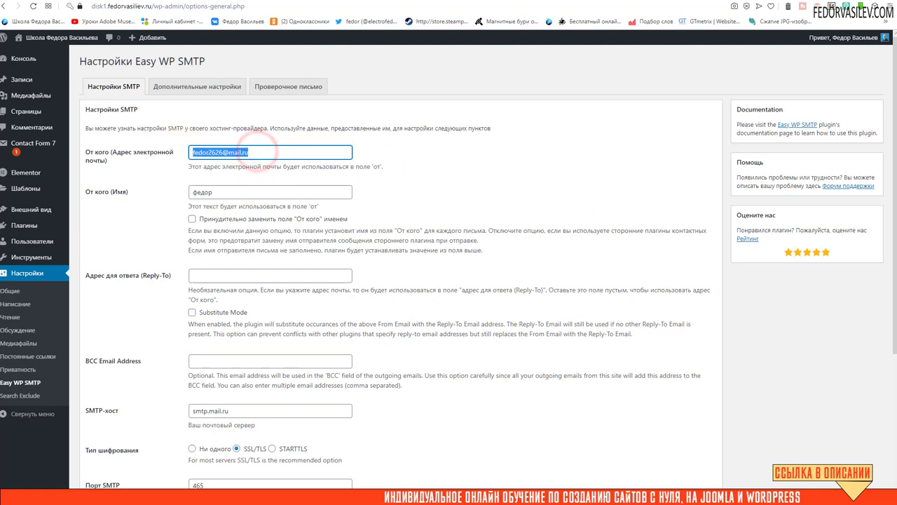
{"action": "triple_click", "coordinate": [225, 193]}
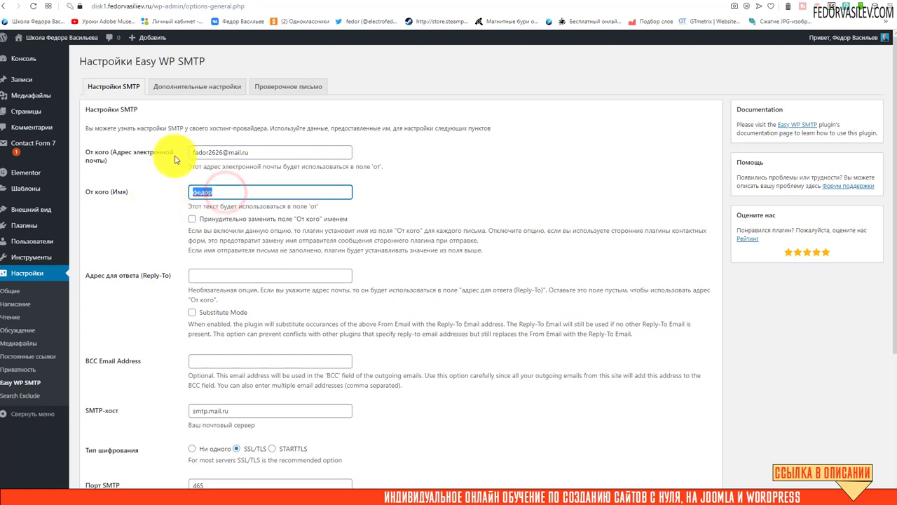
{"action": "triple_click", "coordinate": [225, 197]}
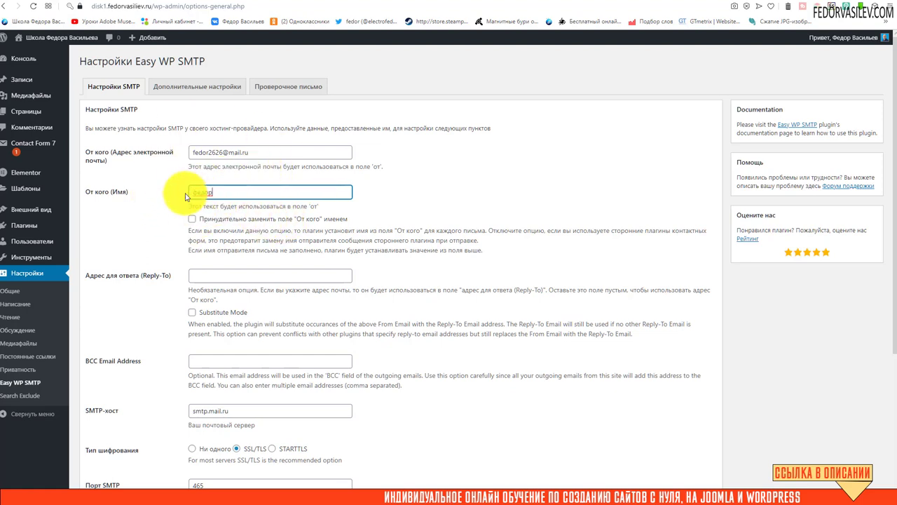
{"action": "triple_click", "coordinate": [217, 192]}
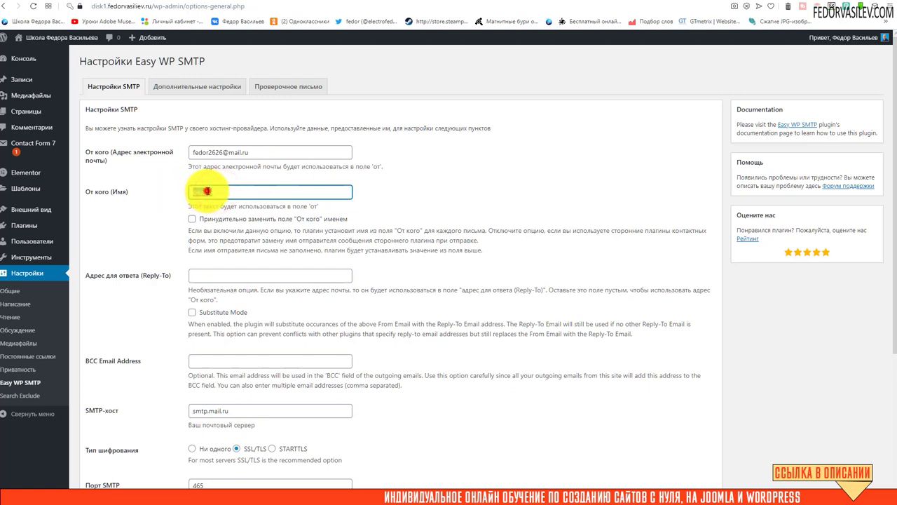
{"action": "triple_click", "coordinate": [223, 191]}
{"action": "left_click", "coordinate": [515, 183]}
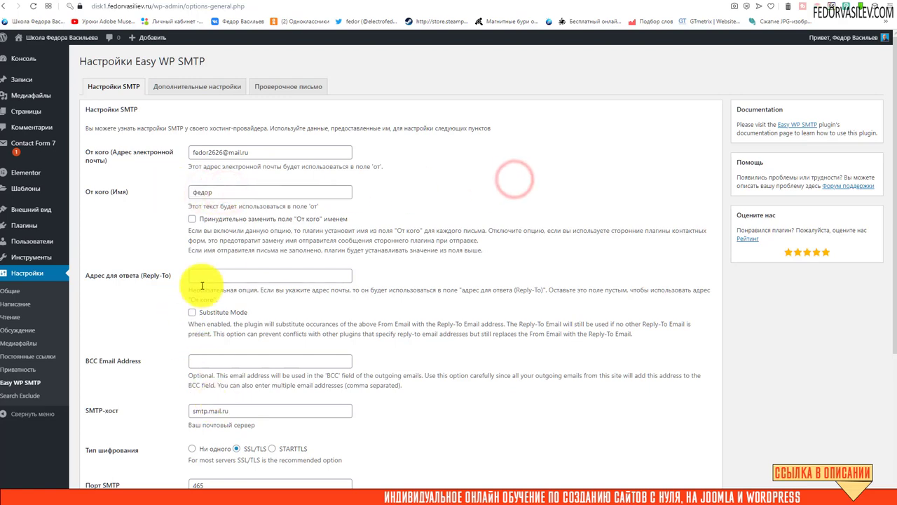
Compare the plugin's SMTP host with the outgoing mail server given on the Mail.ru help page
{"action": "scroll", "coordinate": [403, 230], "scroll_direction": "down", "scroll_amount": 2}
{"action": "scroll", "coordinate": [403, 230], "scroll_direction": "down", "scroll_amount": 2}
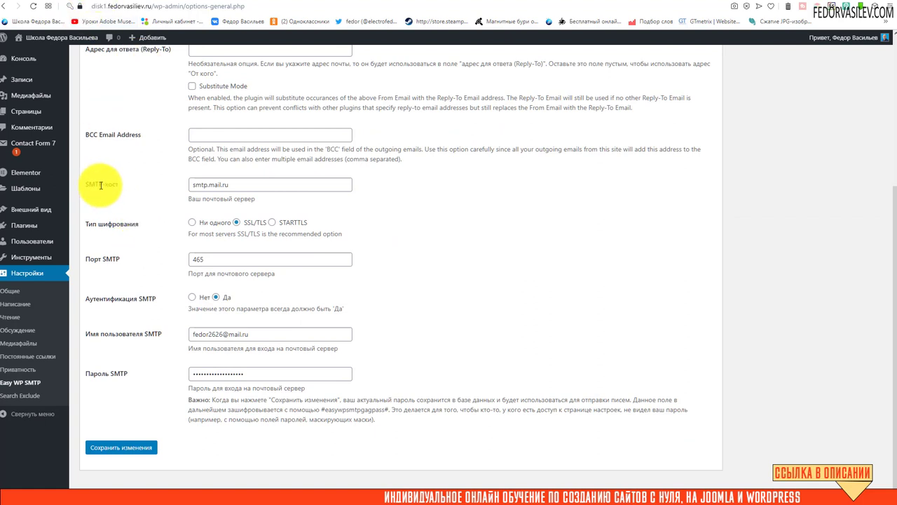
{"action": "left_click_drag", "start_coordinate": [120, 185], "coordinate": [89, 184]}
{"action": "left_click", "coordinate": [107, 2]}
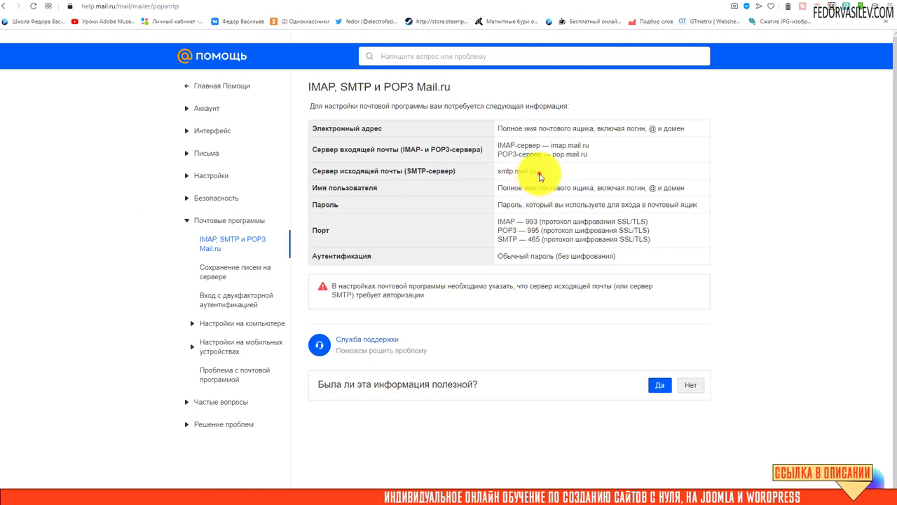
{"action": "left_click_drag", "start_coordinate": [537, 172], "coordinate": [499, 174]}
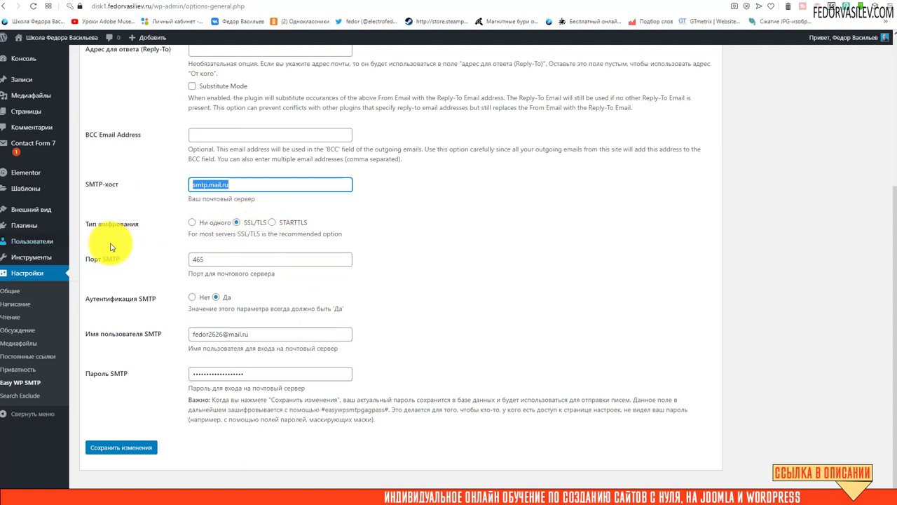
Compare the plugin's SMTP port with the SMTP port listed on the Mail.ru help page
{"action": "double_click", "coordinate": [210, 259]}
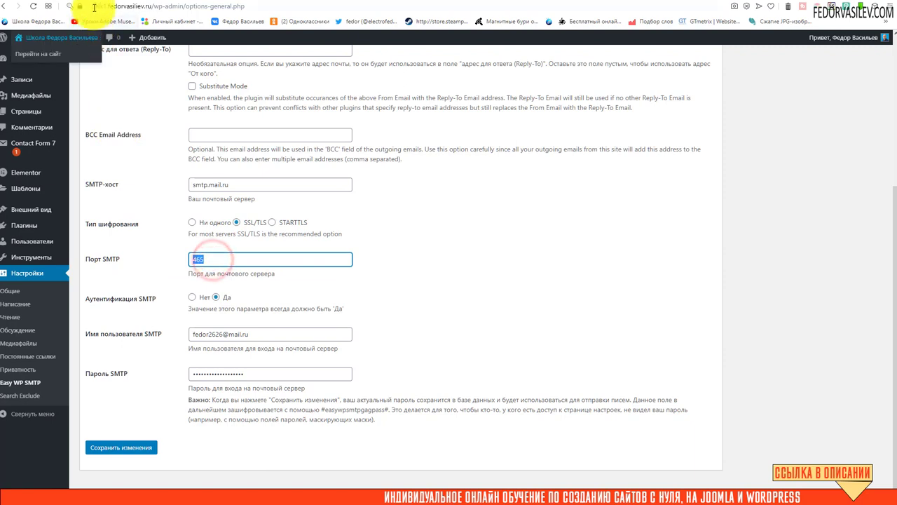
{"action": "left_click", "coordinate": [42, 4]}
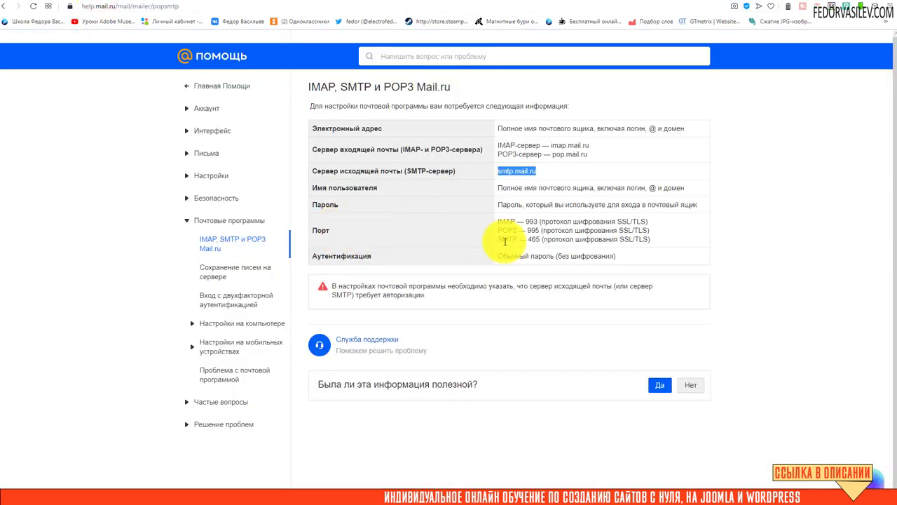
{"action": "left_click_drag", "start_coordinate": [502, 239], "coordinate": [544, 241]}
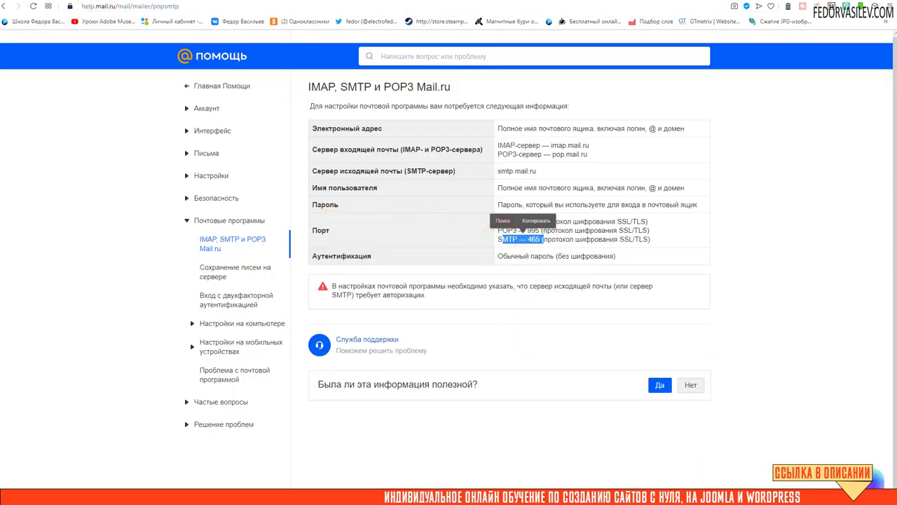
{"action": "key", "text": "ctrl+Tab"}
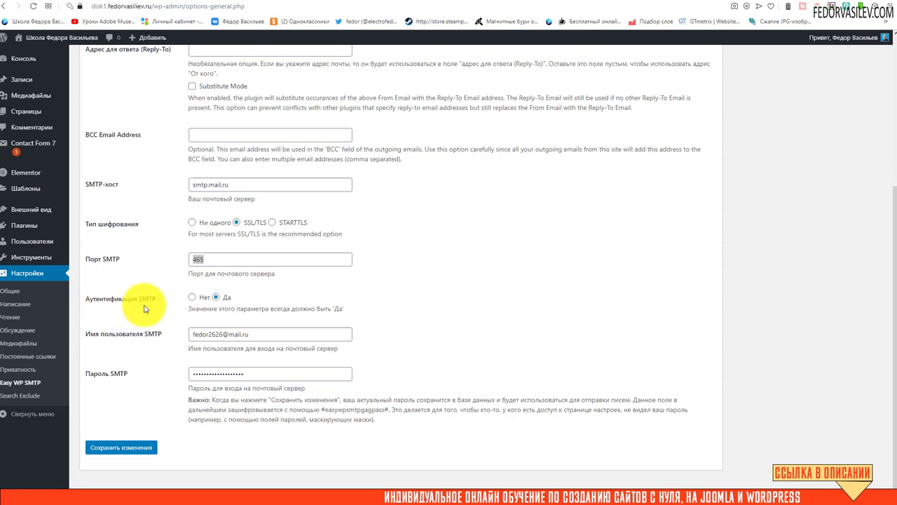
Check the SMTP username against the sender e-mail address, and save the SMTP settings
{"action": "triple_click", "coordinate": [265, 334]}
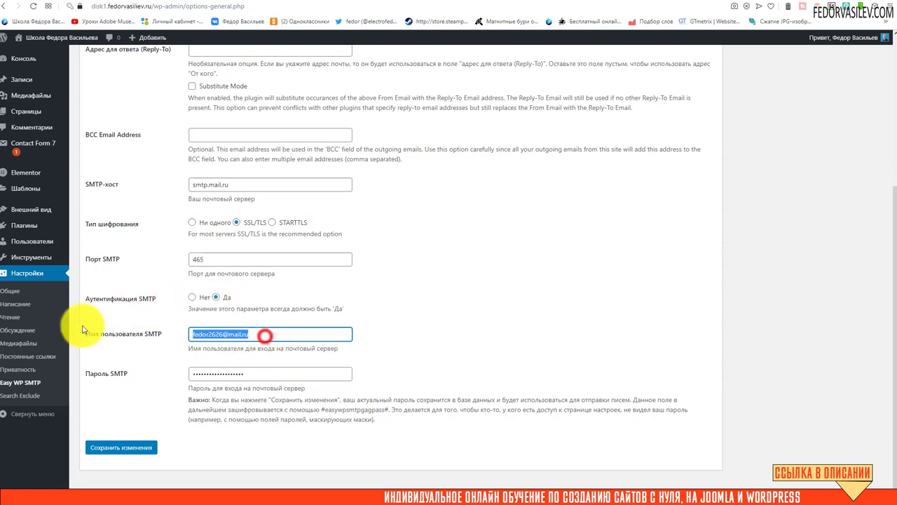
{"action": "scroll", "coordinate": [437, 311], "scroll_direction": "up", "scroll_amount": 5}
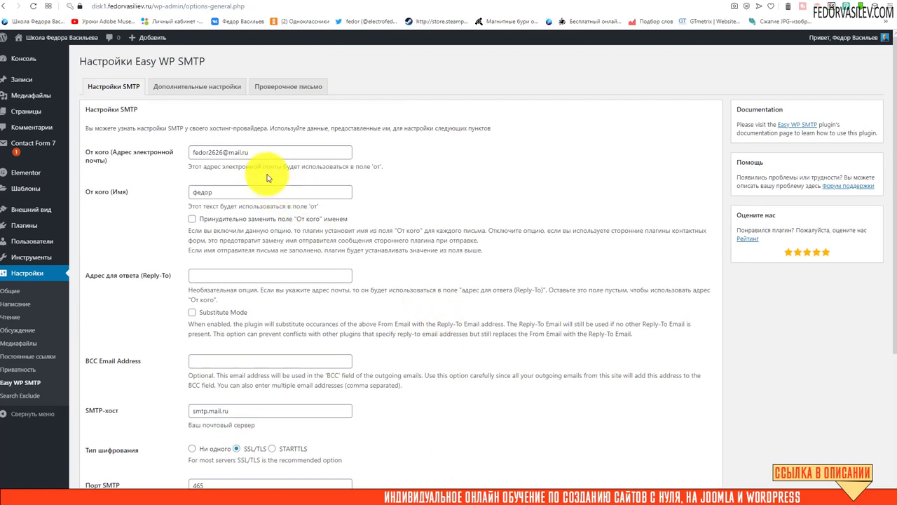
{"action": "triple_click", "coordinate": [260, 152]}
{"action": "scroll", "coordinate": [558, 222], "scroll_direction": "down", "scroll_amount": 3}
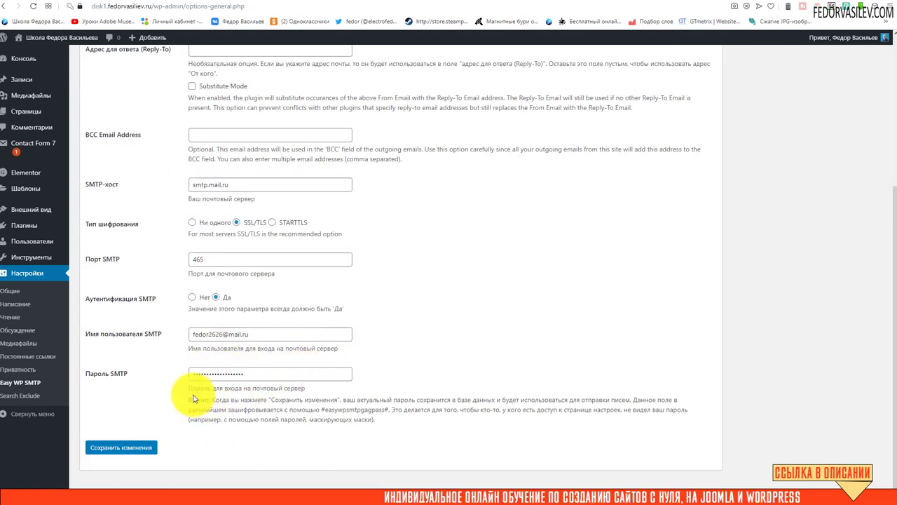
{"action": "triple_click", "coordinate": [242, 335]}
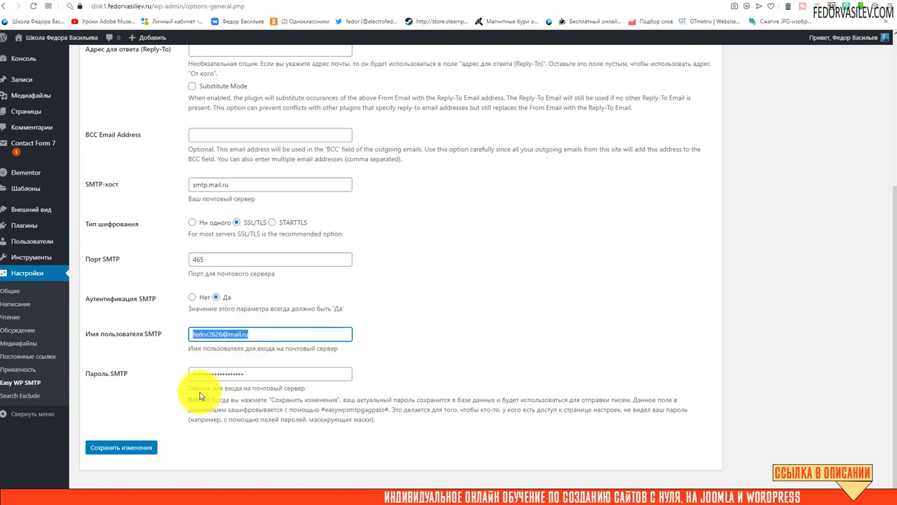
{"action": "left_click", "coordinate": [123, 449]}
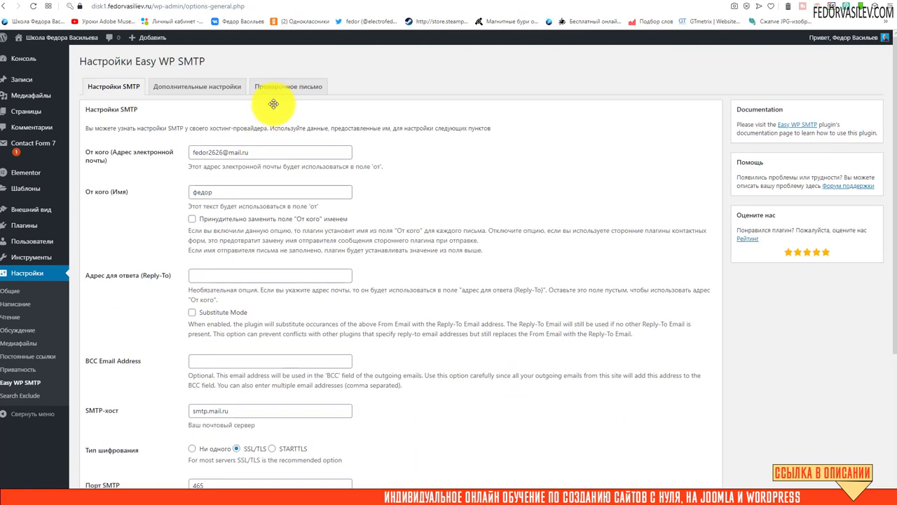
Send a test e-mail to the filled-in recipient address with the subject "тетс" and the message "тест"
{"action": "left_click", "coordinate": [274, 88]}
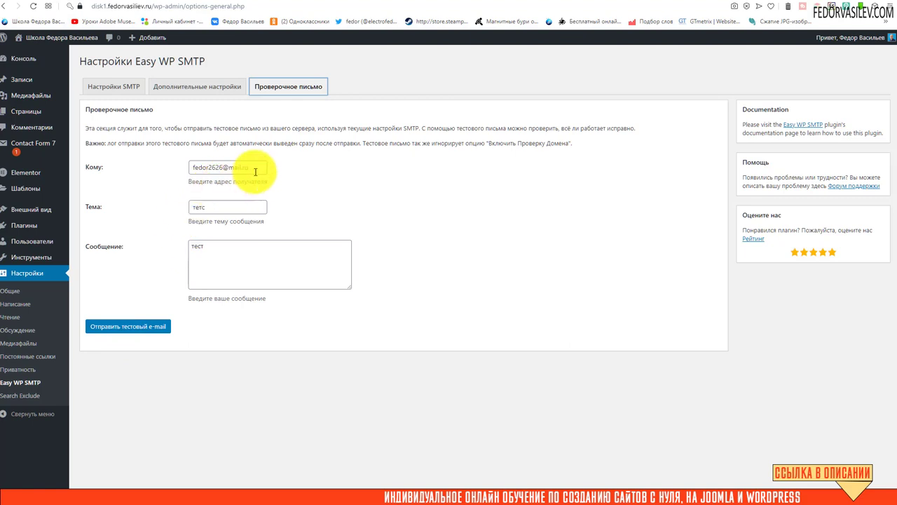
{"action": "left_click_drag", "start_coordinate": [254, 170], "coordinate": [117, 294]}
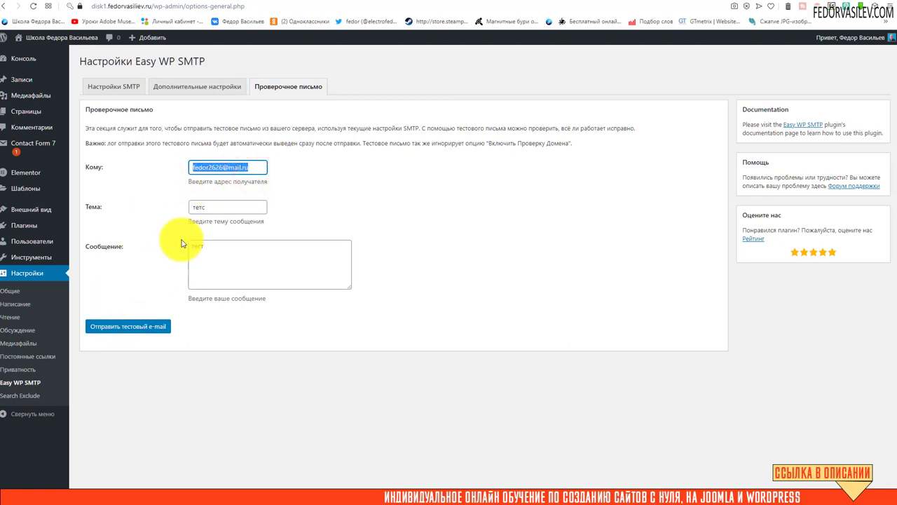
{"action": "left_click", "coordinate": [210, 209]}
{"action": "double_click", "coordinate": [210, 257]}
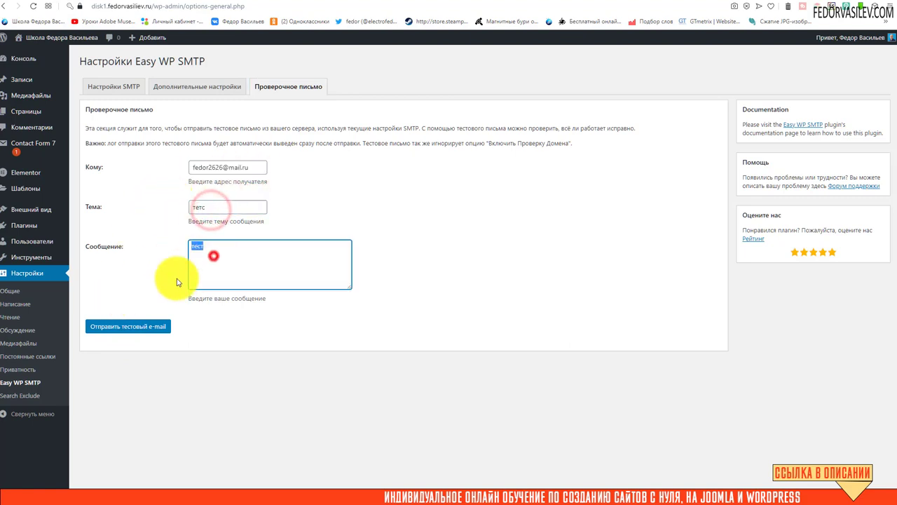
{"action": "left_click", "coordinate": [139, 326]}
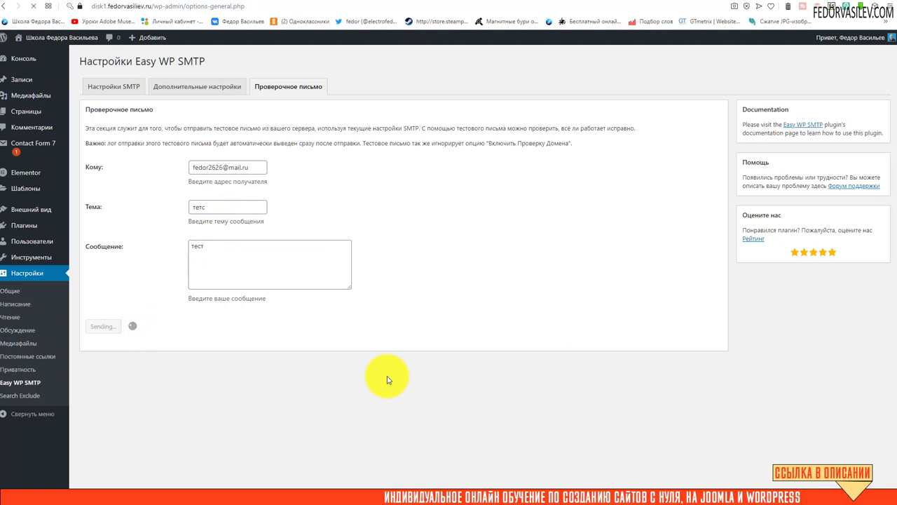
Read the test e-mail's sending result and check the administrator e-mail address in the site's general settings
{"action": "left_click_drag", "start_coordinate": [292, 129], "coordinate": [94, 129]}
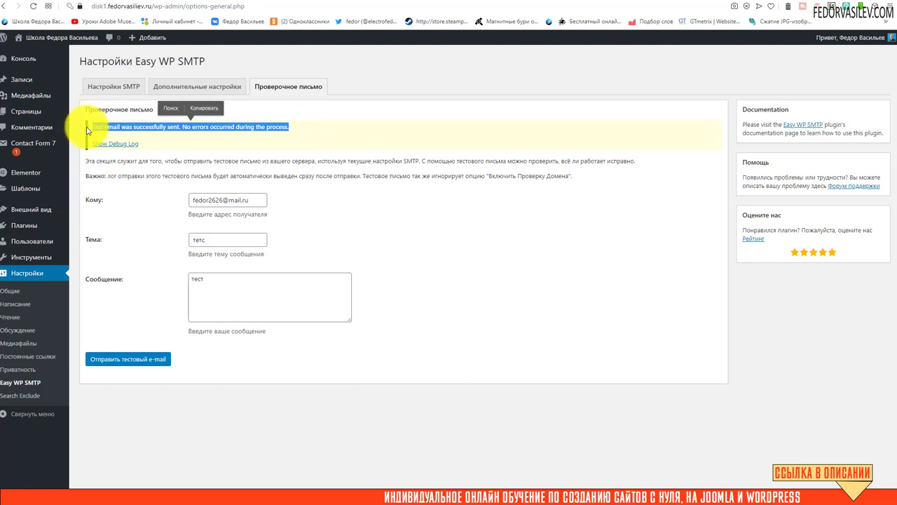
{"action": "left_click", "coordinate": [445, 184]}
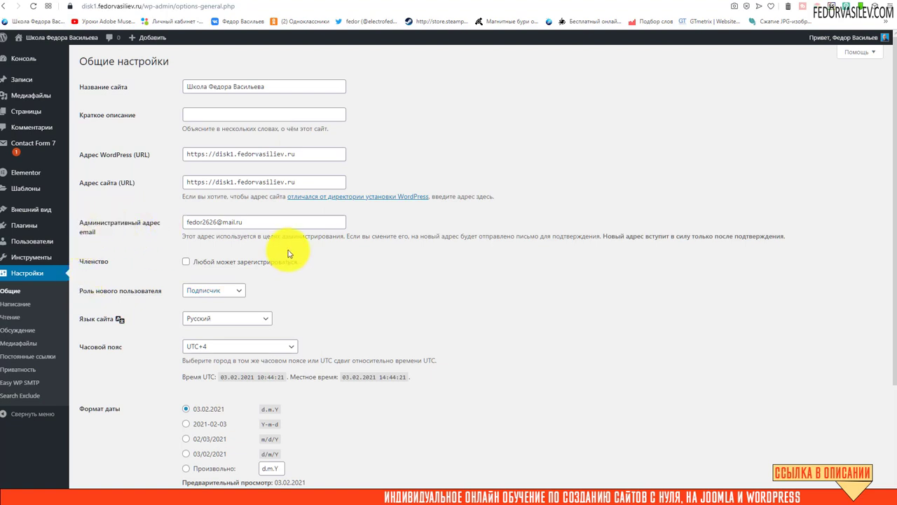
{"action": "triple_click", "coordinate": [260, 223]}
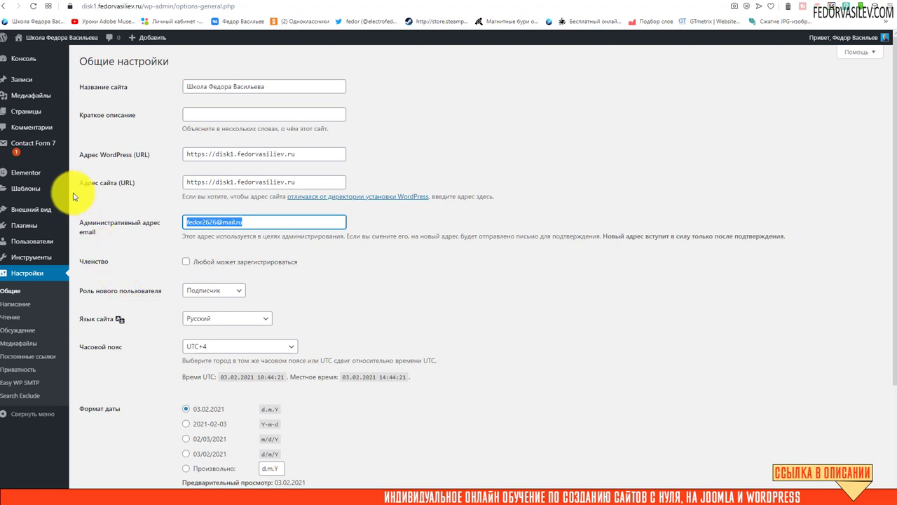
Open the mail template settings of "Контактная форма 1" in Contact Form 7
{"action": "left_click", "coordinate": [43, 145]}
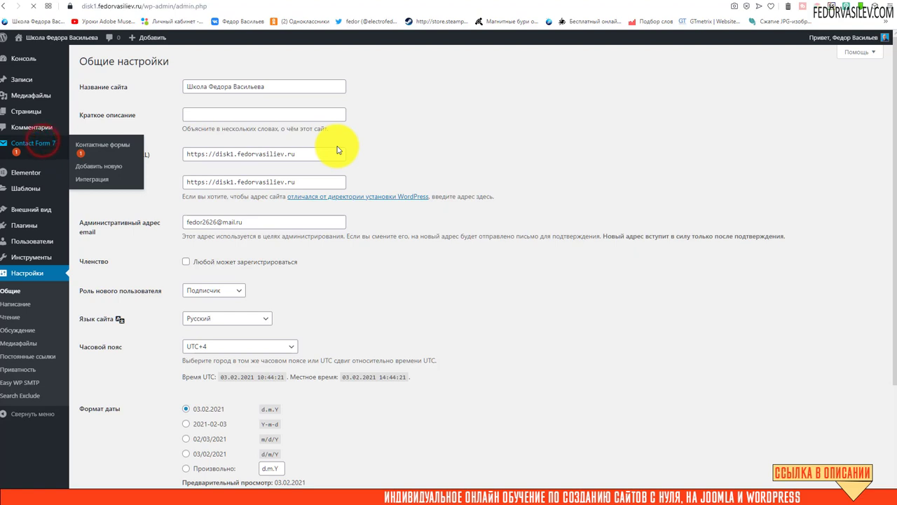
{"action": "left_click", "coordinate": [140, 159]}
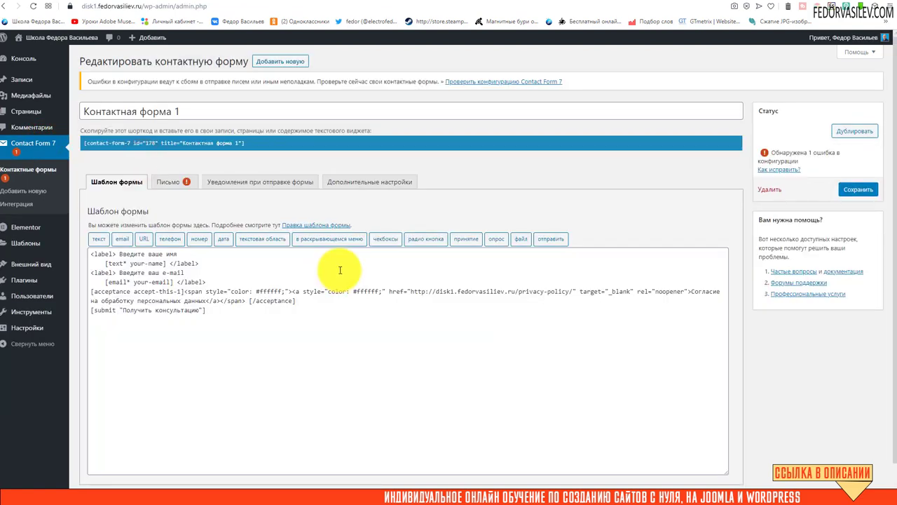
{"action": "left_click", "coordinate": [170, 181]}
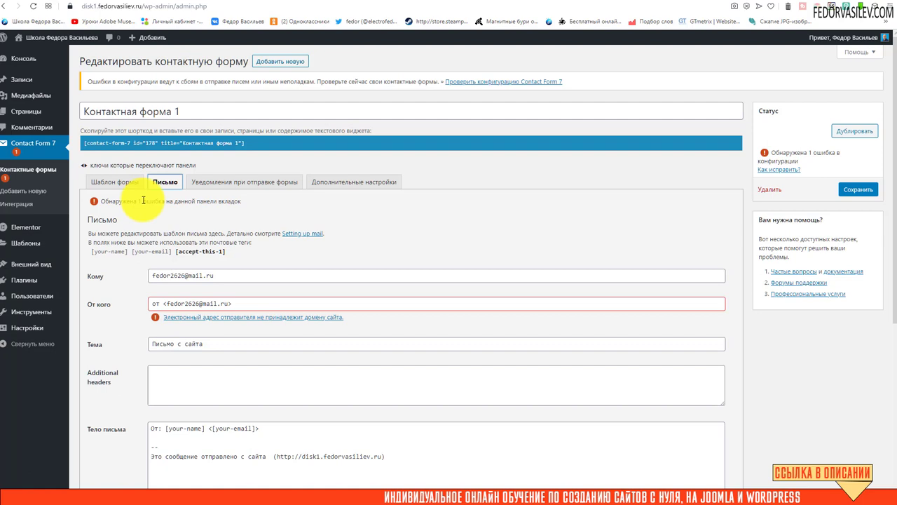
Check the contact form's recipient and sender e-mail addresses and save the form
{"action": "scroll", "coordinate": [133, 281], "scroll_direction": "down", "scroll_amount": 1}
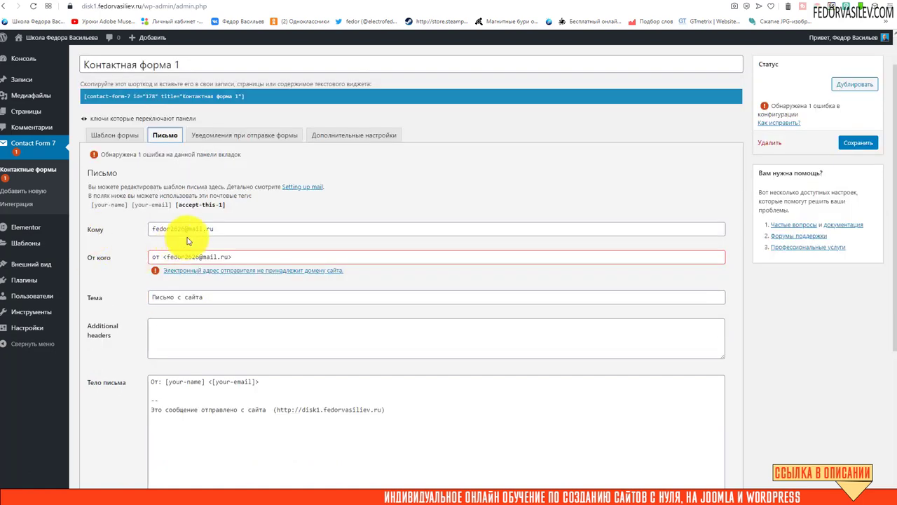
{"action": "left_click_drag", "start_coordinate": [220, 228], "coordinate": [115, 234]}
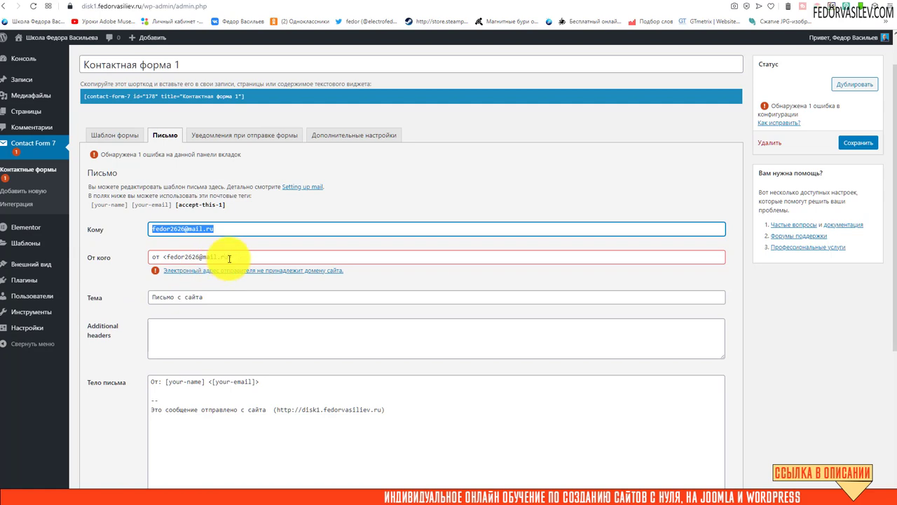
{"action": "left_click_drag", "start_coordinate": [230, 257], "coordinate": [160, 257]}
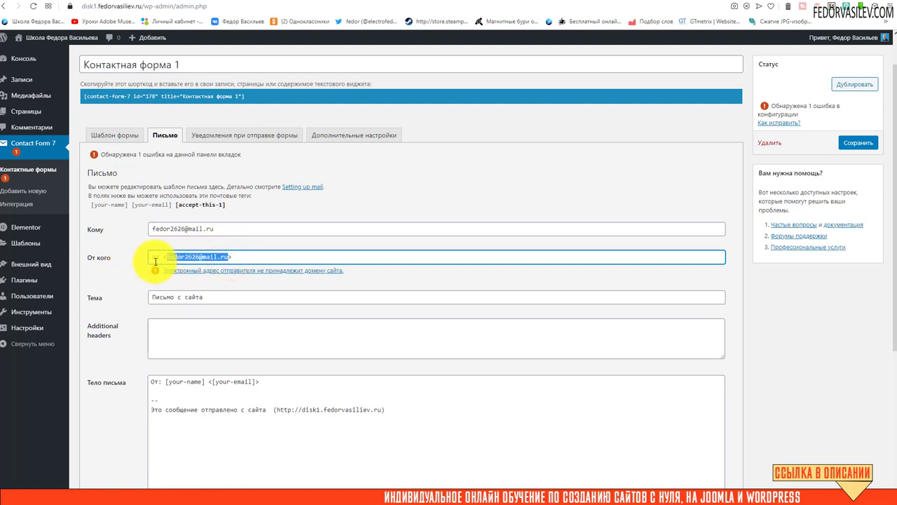
{"action": "left_click", "coordinate": [246, 257]}
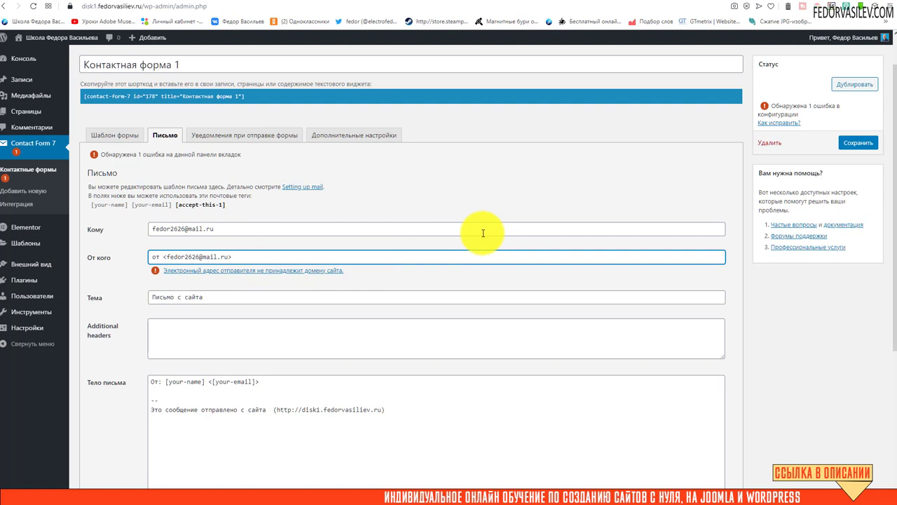
{"action": "scroll", "coordinate": [483, 233], "scroll_direction": "up", "scroll_amount": 1}
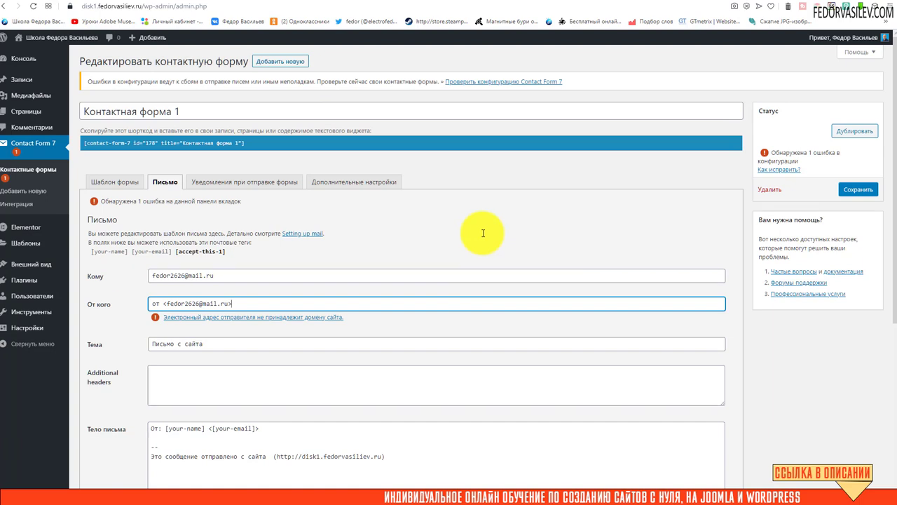
{"action": "left_click", "coordinate": [858, 189]}
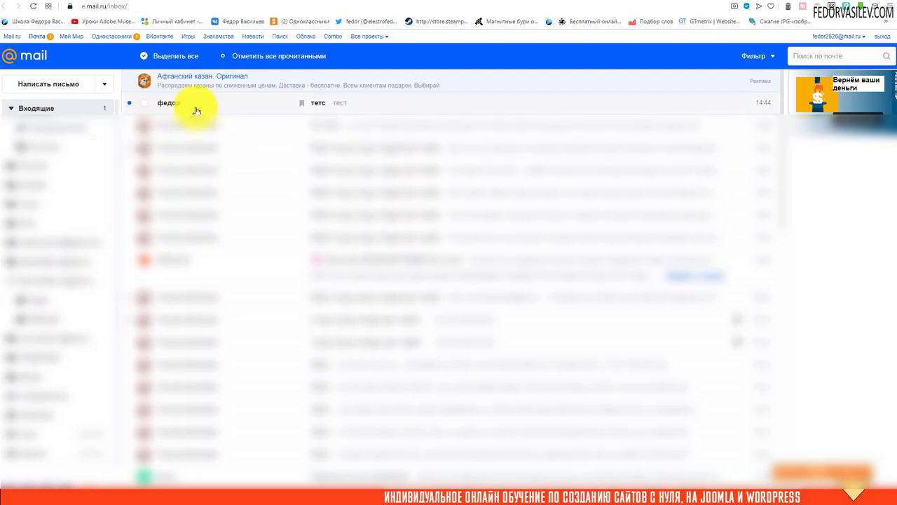
Open the received test e-mail "тетс" in the Mail.ru inbox and check its message text
{"action": "left_click", "coordinate": [314, 106]}
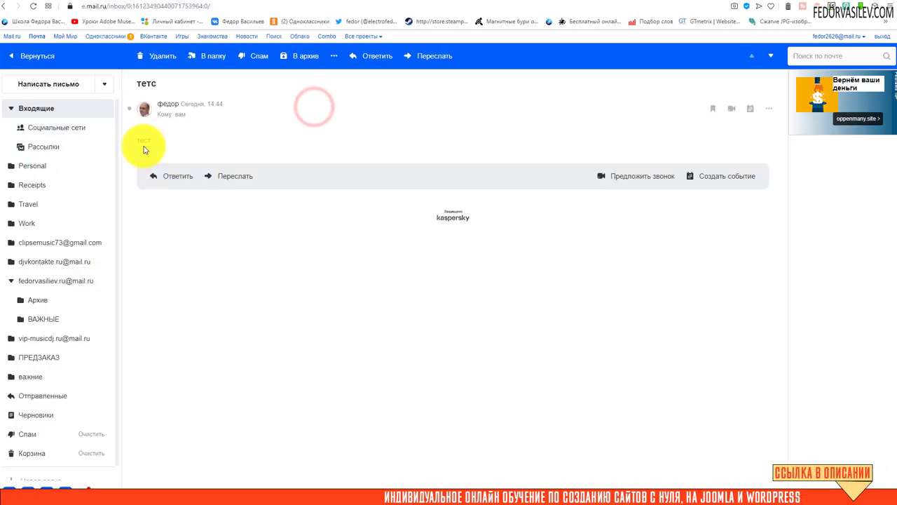
{"action": "left_click_drag", "start_coordinate": [159, 140], "coordinate": [131, 141]}
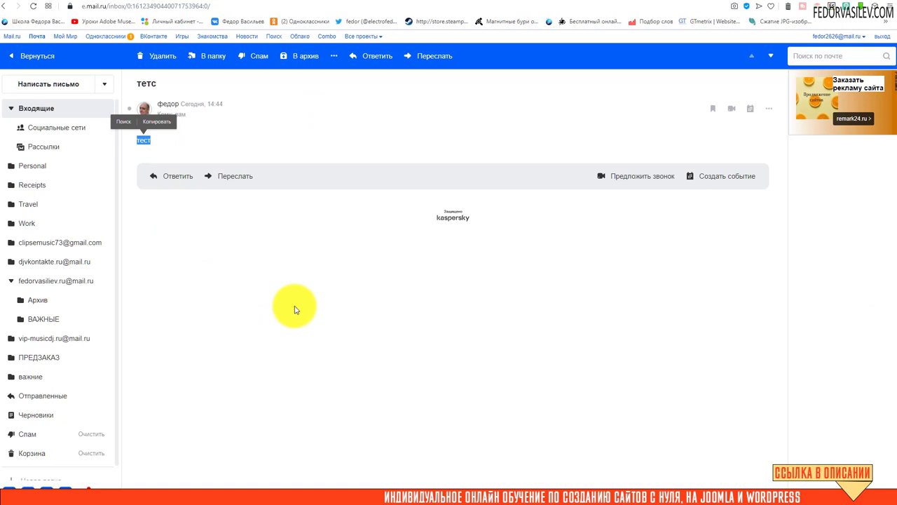
Submit the site's contact form with the name "тест", a test e-mail address and consent to personal data processing, and read the response
{"action": "key", "text": "ctrl+Tab"}
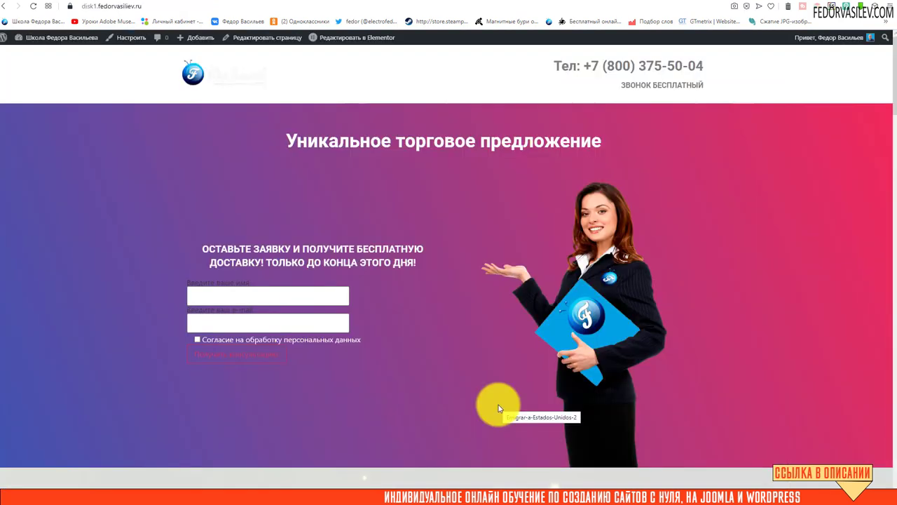
{"action": "left_click", "coordinate": [228, 322]}
{"action": "left_click", "coordinate": [427, 315]}
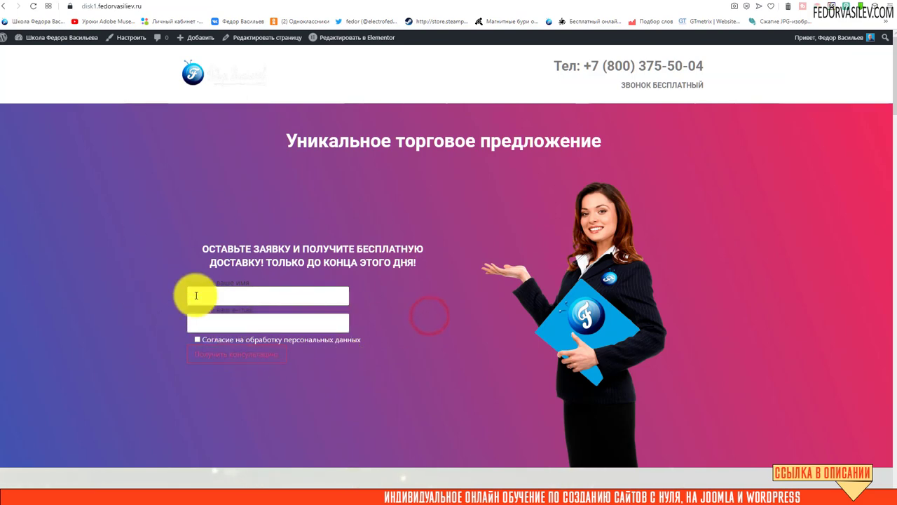
{"action": "left_click", "coordinate": [237, 292]}
{"action": "left_click", "coordinate": [213, 319]}
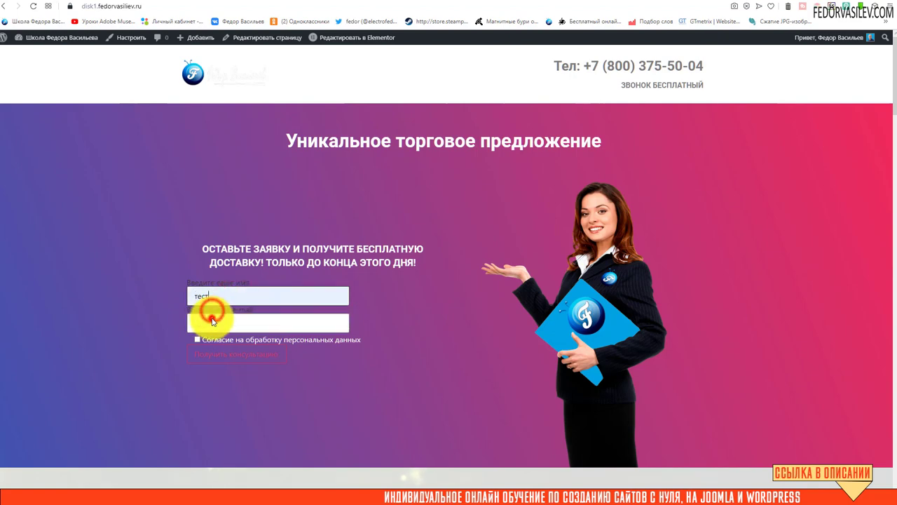
{"action": "left_click", "coordinate": [204, 317]}
{"action": "left_click", "coordinate": [200, 344]}
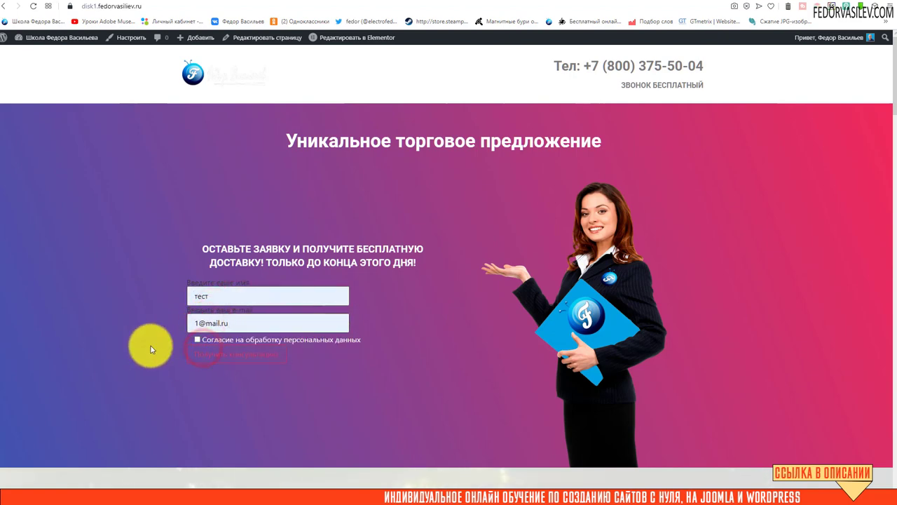
{"action": "left_click", "coordinate": [197, 340]}
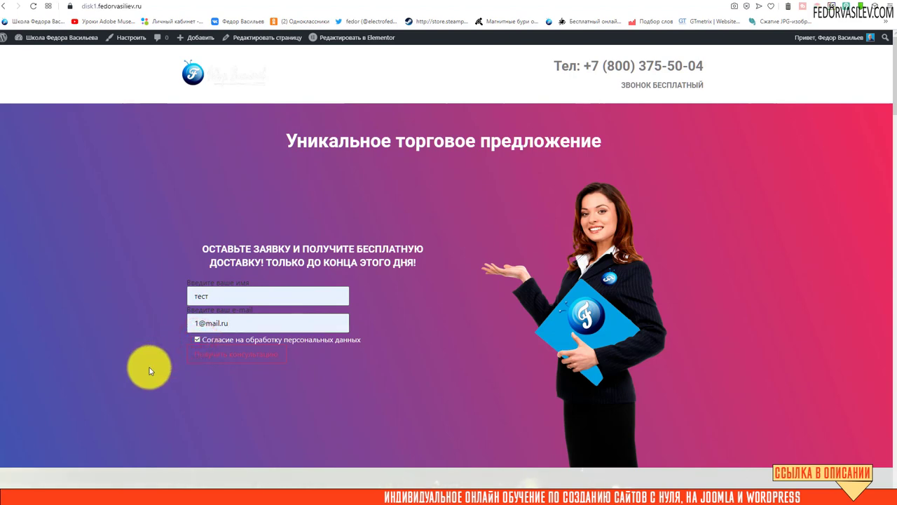
{"action": "left_click", "coordinate": [225, 357]}
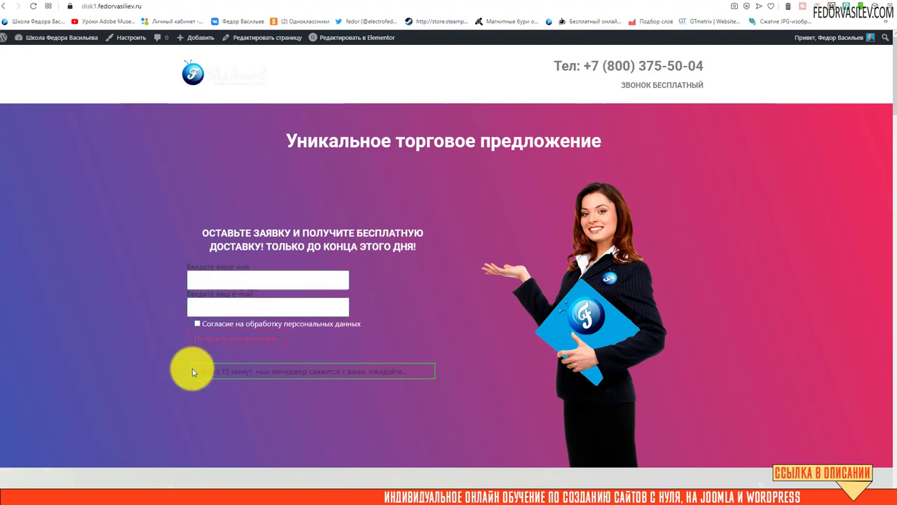
{"action": "left_click_drag", "start_coordinate": [200, 369], "coordinate": [410, 376]}
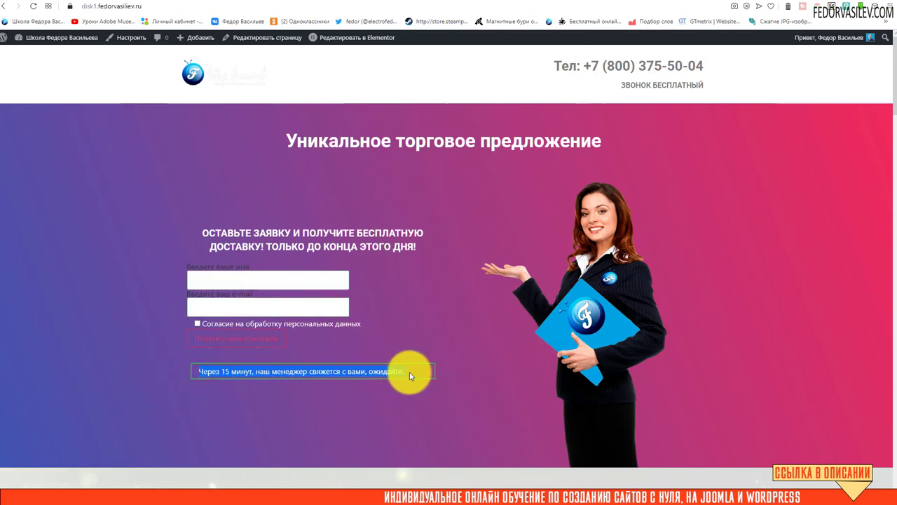
Open the "Письмо с сайта" e-mail in the Mail.ru inbox and check the submitted name and e-mail address
{"action": "left_click", "coordinate": [506, 482]}
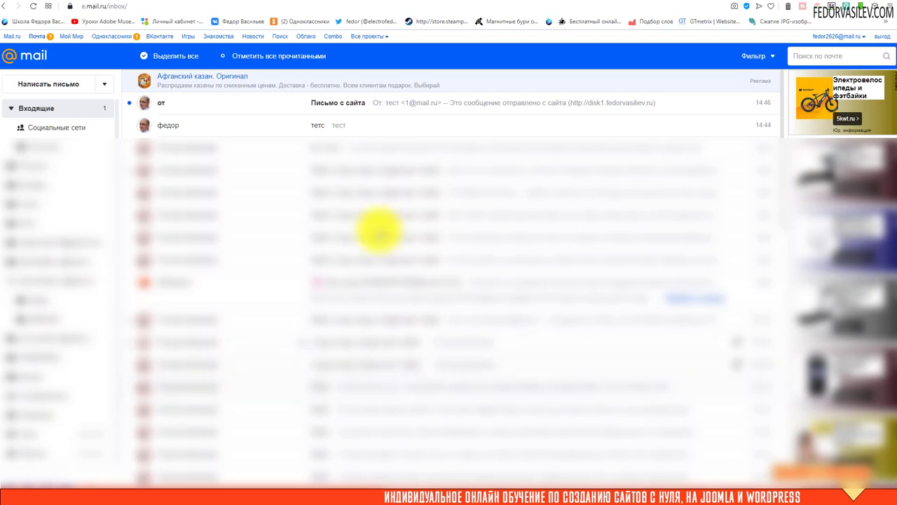
{"action": "left_click", "coordinate": [331, 105]}
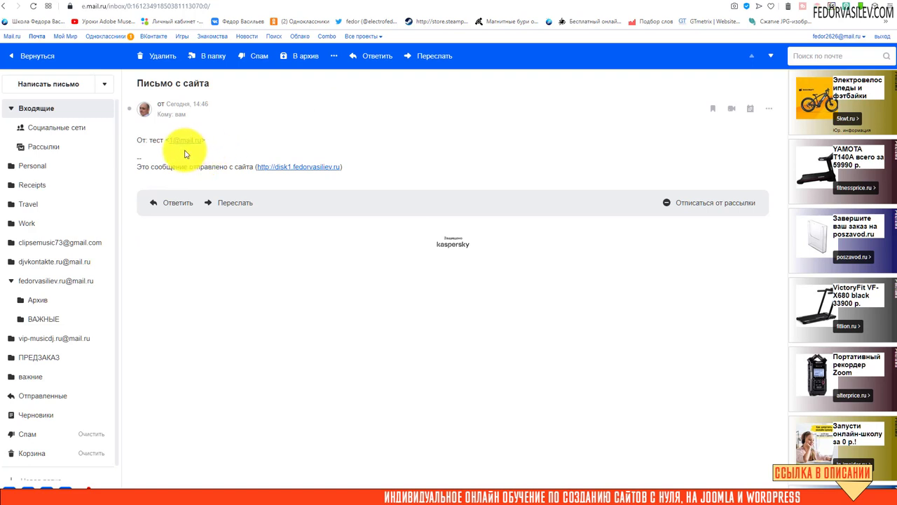
{"action": "left_click_drag", "start_coordinate": [208, 140], "coordinate": [165, 140]}
{"action": "left_click", "coordinate": [239, 246]}
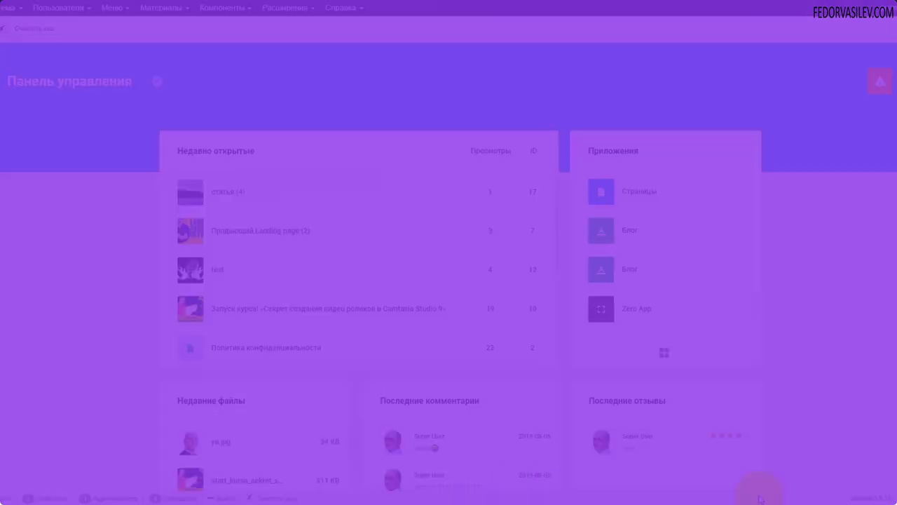
{"action": "left_click", "coordinate": [889, 88]}
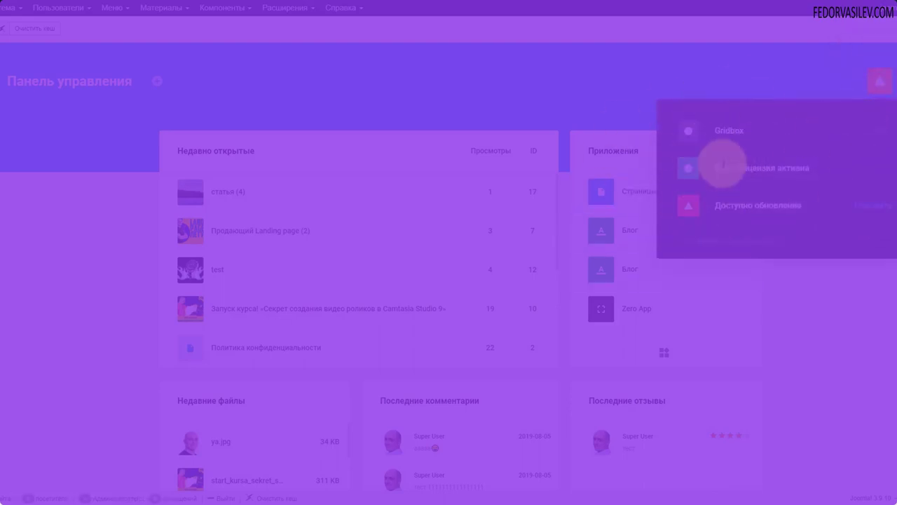
{"action": "left_click", "coordinate": [722, 165]}
{"action": "left_click", "coordinate": [14, 168]}
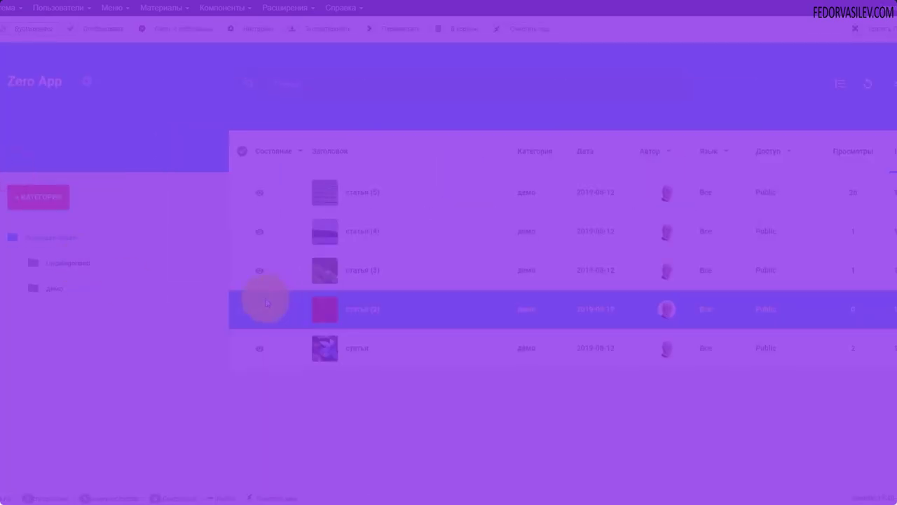
{"action": "left_click", "coordinate": [87, 82]}
{"action": "left_click", "coordinate": [93, 207]}
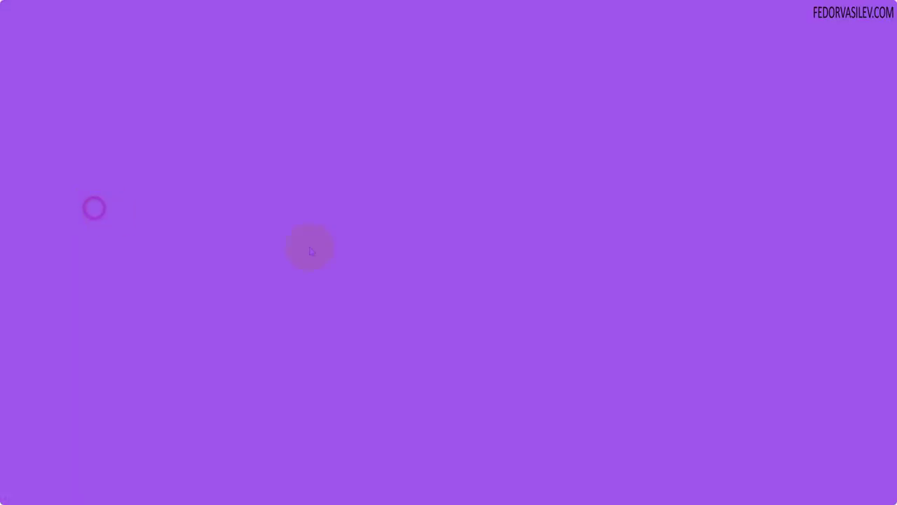